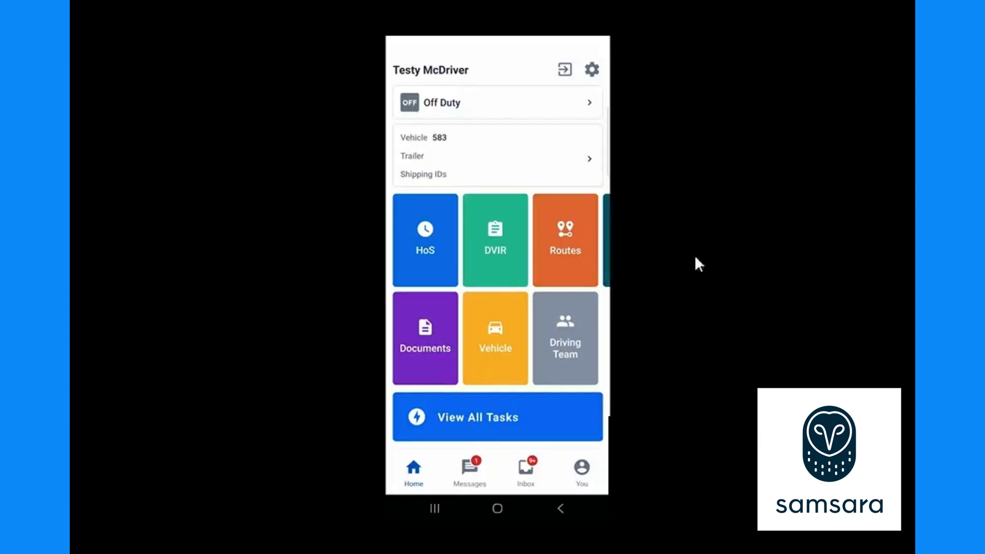
From today's routes list, start route 1278046 and confirm it.
{"action": "left_click", "coordinate": [561, 242]}
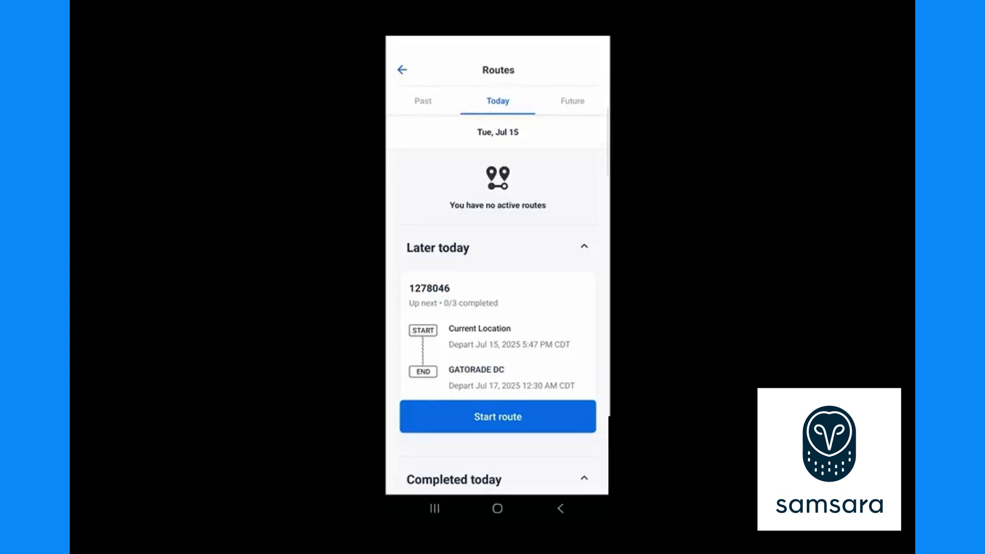
{"action": "left_click", "coordinate": [497, 416]}
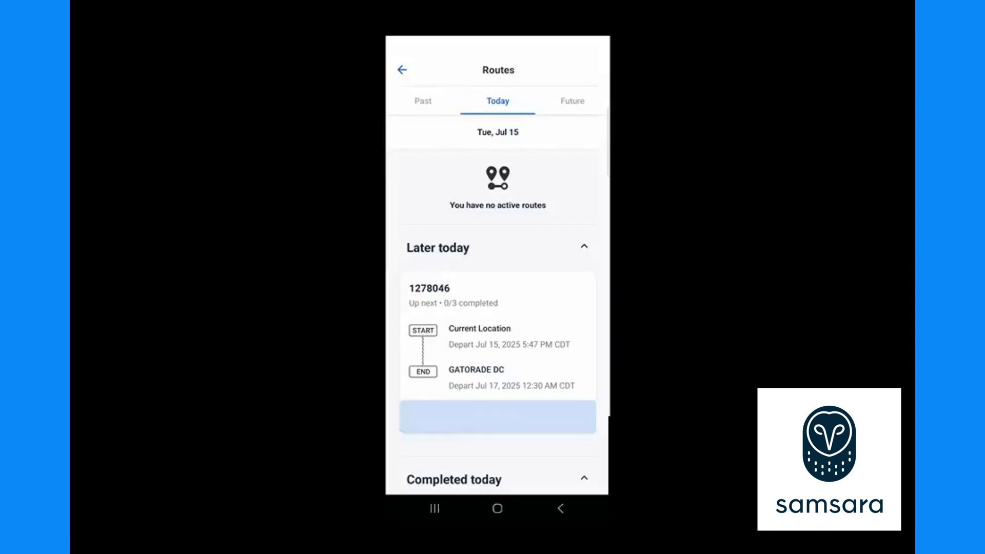
{"action": "left_click", "coordinate": [498, 275]}
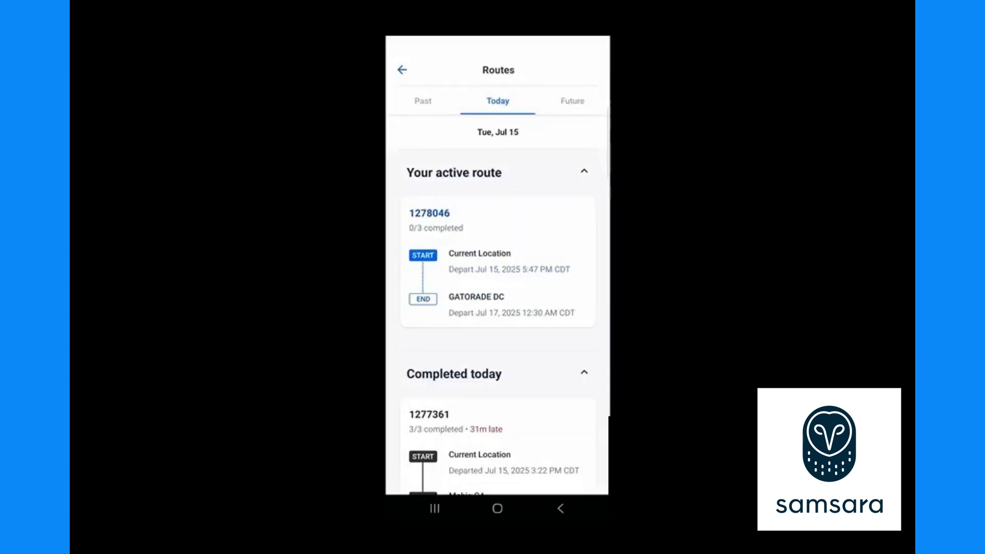
Open the active GATORADE DC route's details to reach the Gatorade Kissimmee stop.
{"action": "left_click", "coordinate": [474, 257]}
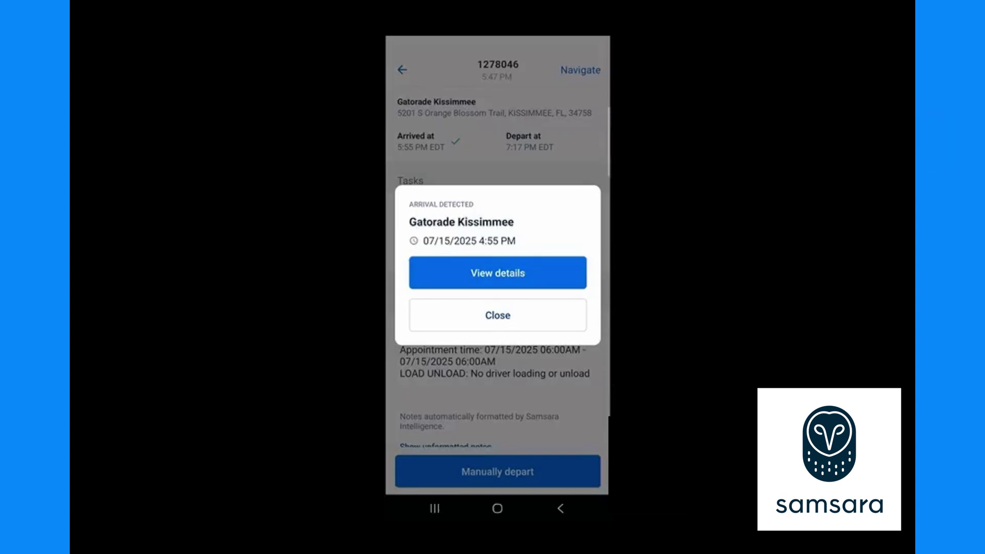
Close the Arrival Detected notice and start the Loaded Call task.
{"action": "key", "text": "Escape"}
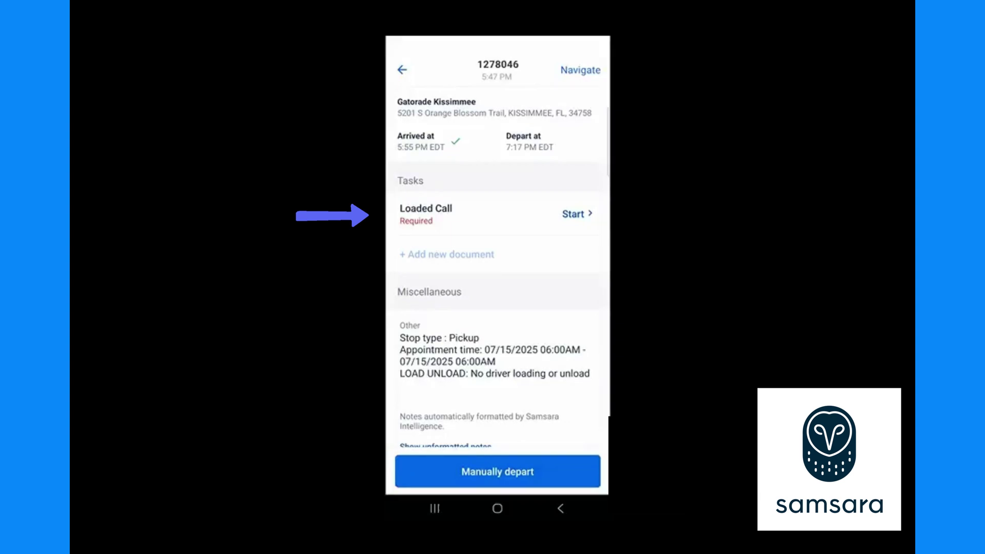
{"action": "left_click", "coordinate": [446, 224]}
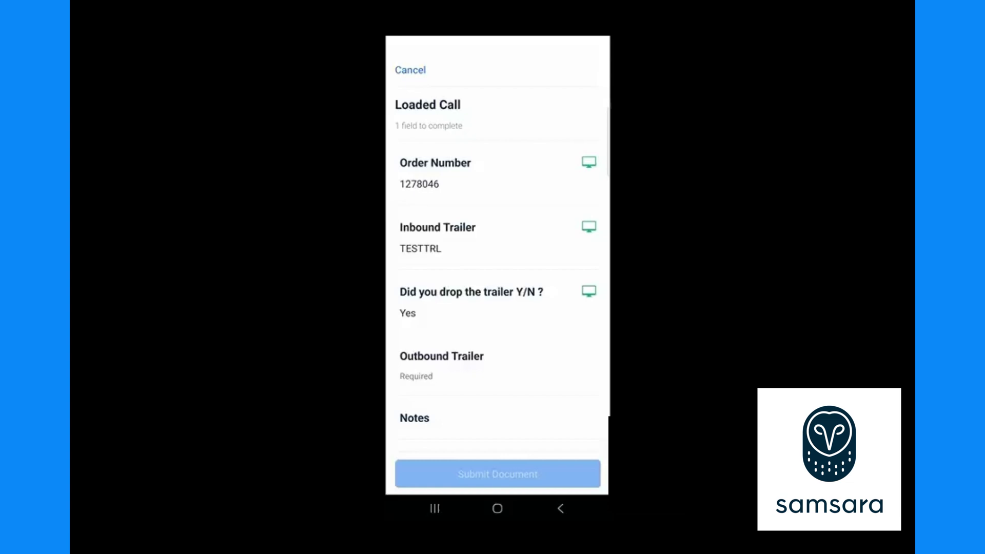
Enter outbound trailer Testtrl in the Loaded Call and submit the document.
{"action": "left_click", "coordinate": [441, 365]}
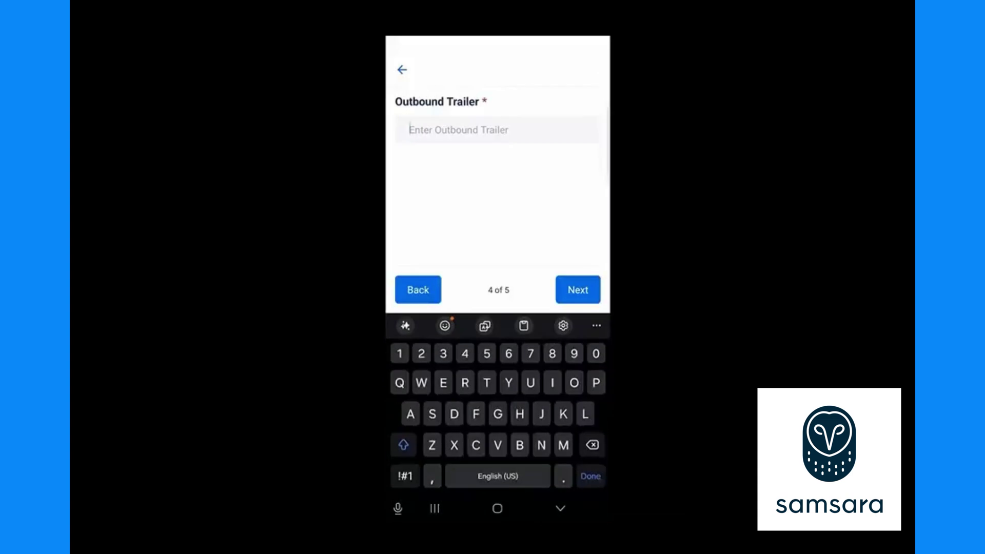
{"action": "type", "text": "Test"}
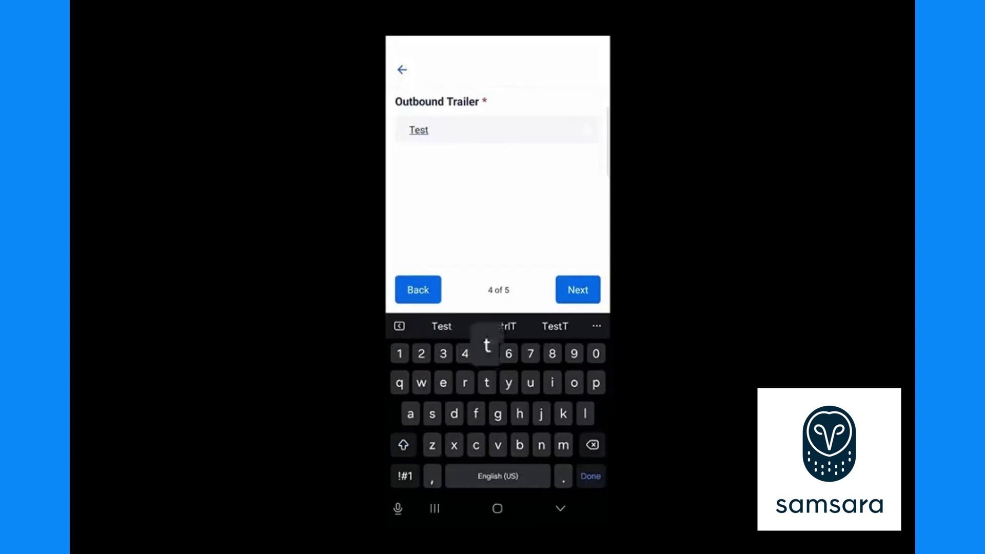
{"action": "type", "text": "trl"}
{"action": "left_click", "coordinate": [577, 290]}
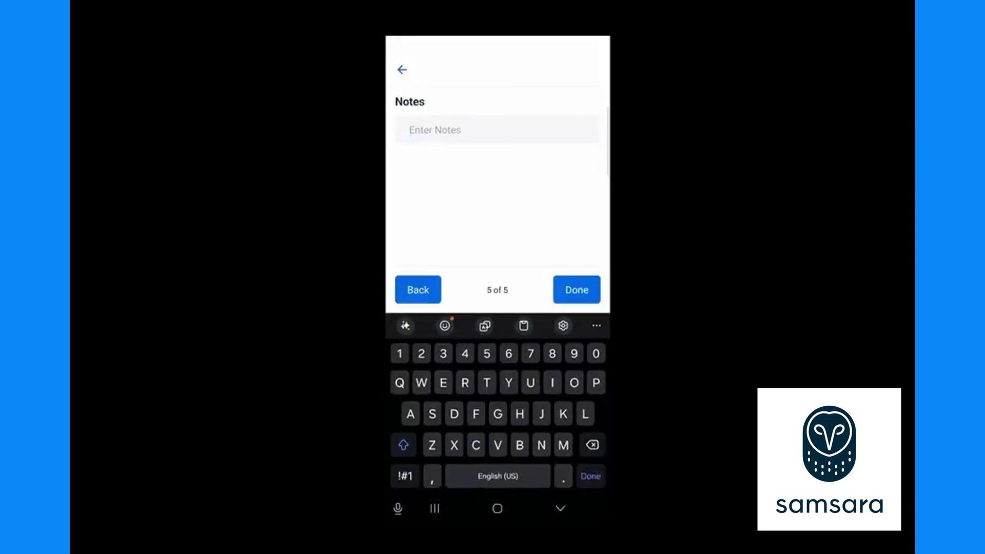
{"action": "left_click", "coordinate": [577, 290]}
{"action": "left_click", "coordinate": [497, 473]}
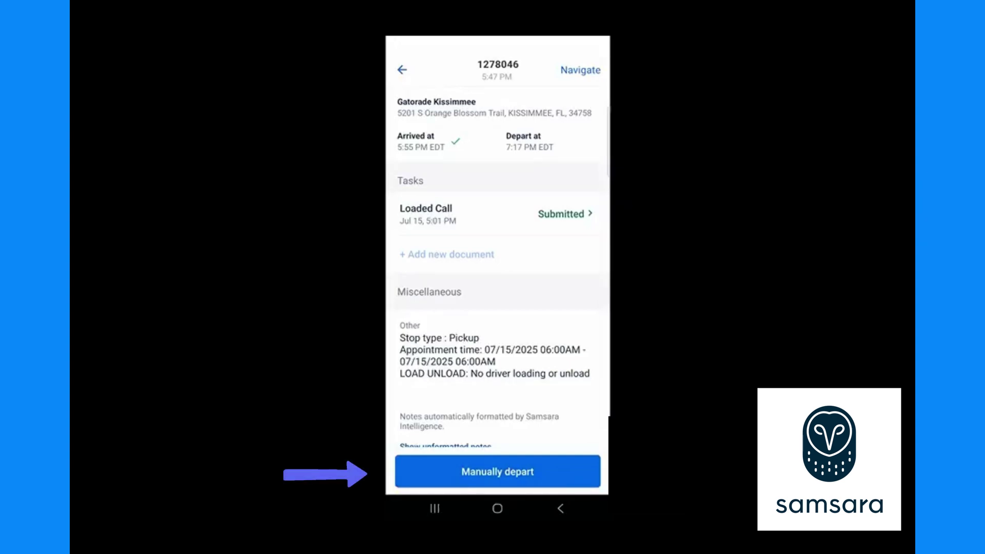
Manually depart Gatorade Kissimmee at the suggested time and return to the route overview.
{"action": "left_click", "coordinate": [497, 472]}
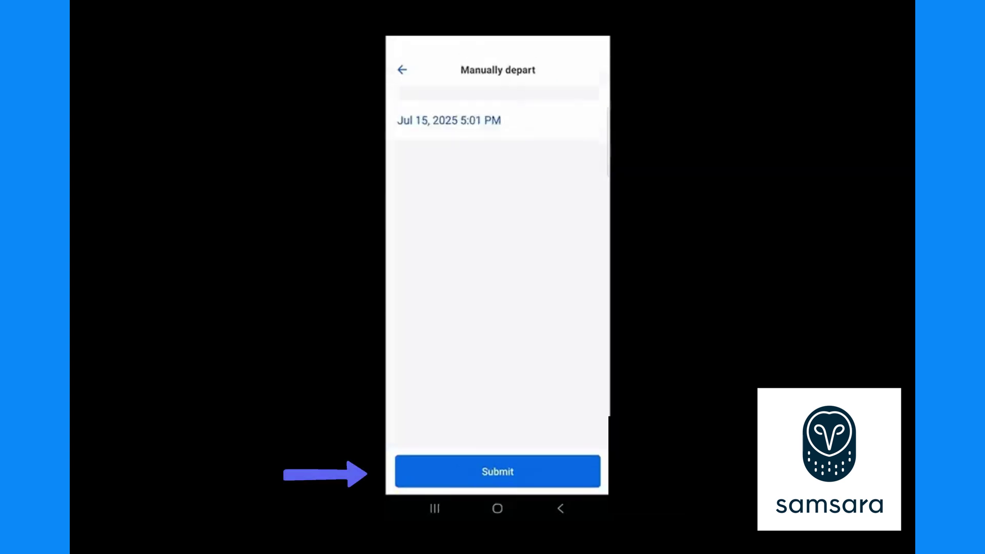
{"action": "left_click", "coordinate": [498, 471]}
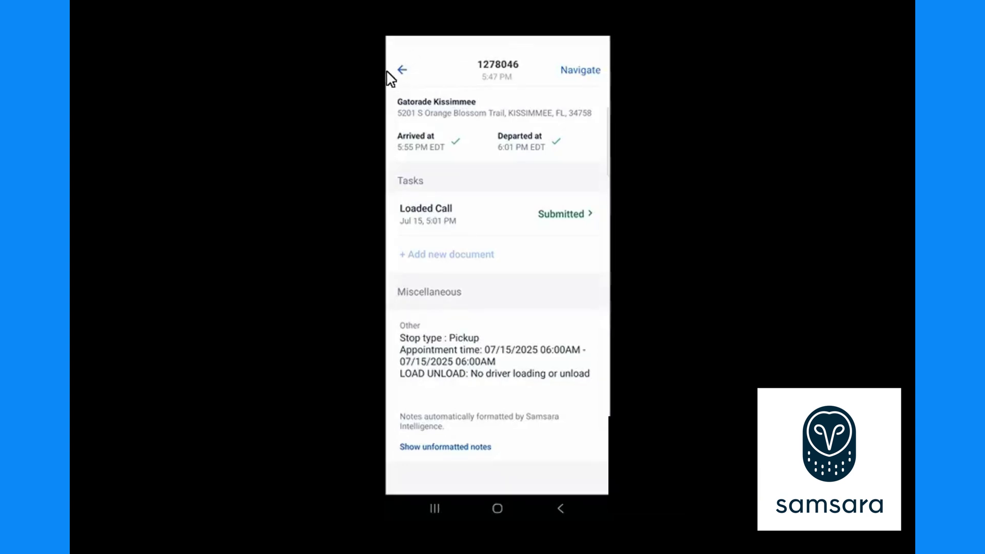
{"action": "left_click", "coordinate": [391, 73]}
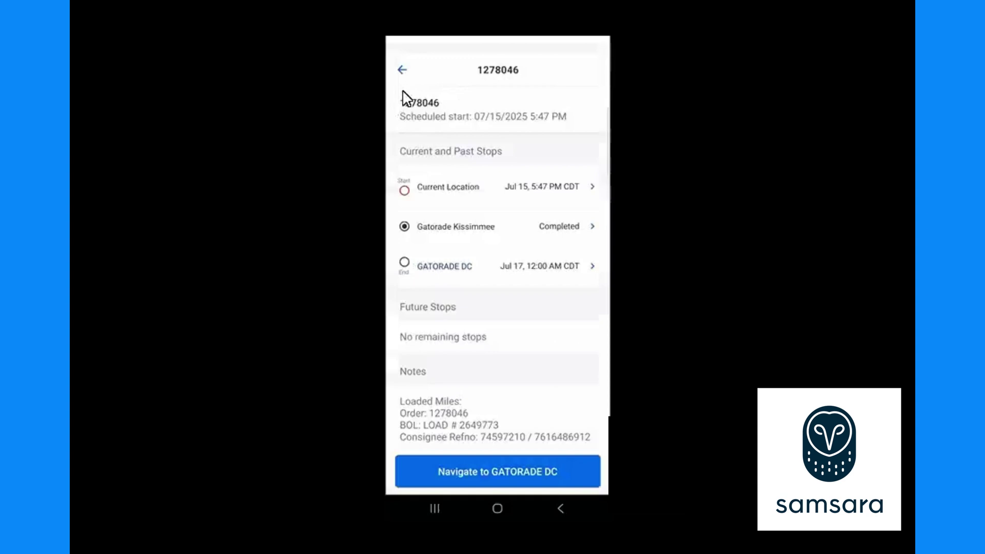
Open the GATORADE DC stop and start its Empty Call task.
{"action": "left_click", "coordinate": [477, 268]}
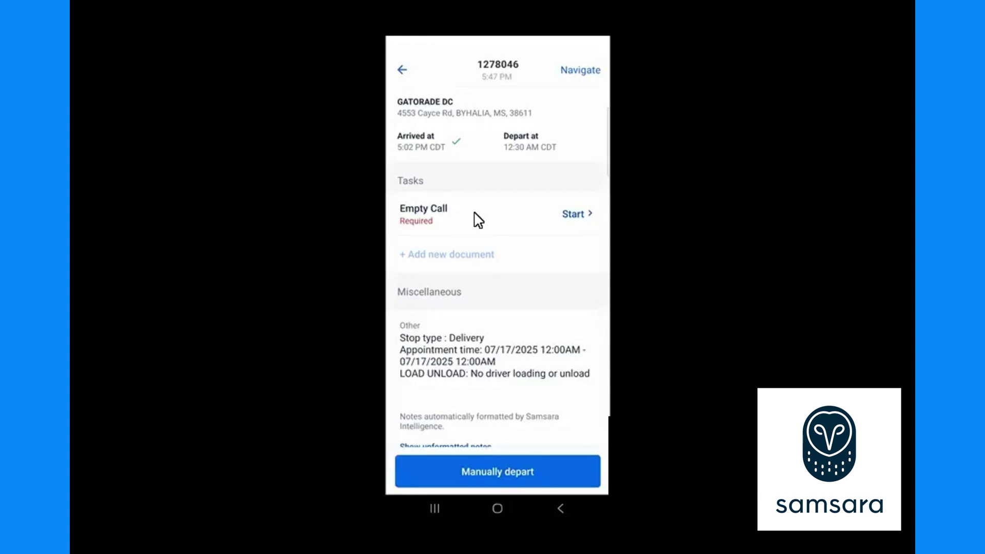
{"action": "left_click", "coordinate": [475, 215]}
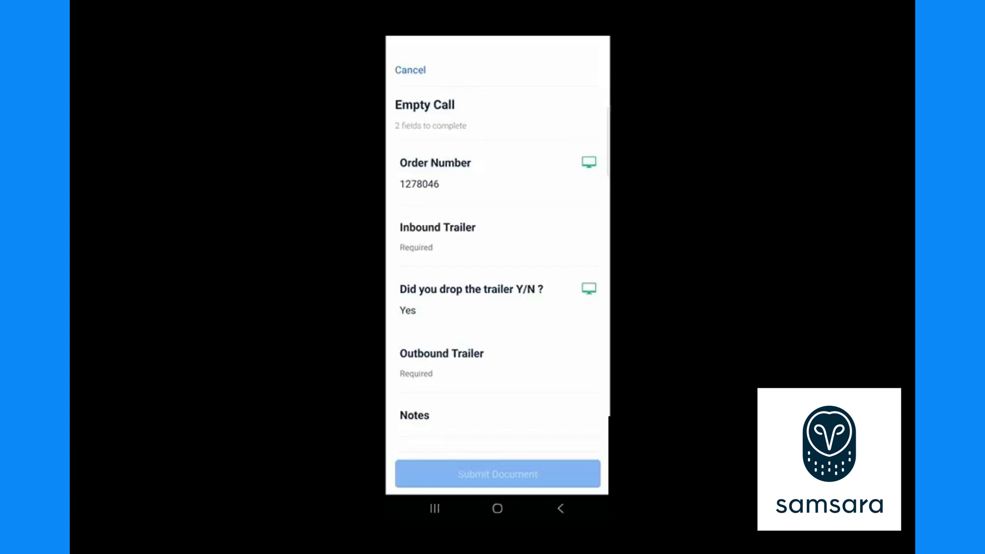
Fill the Empty Call with inbound and outbound trailer Testtrl, trailer dropped No, and submit.
{"action": "left_click", "coordinate": [437, 227]}
{"action": "type", "text": "T"}
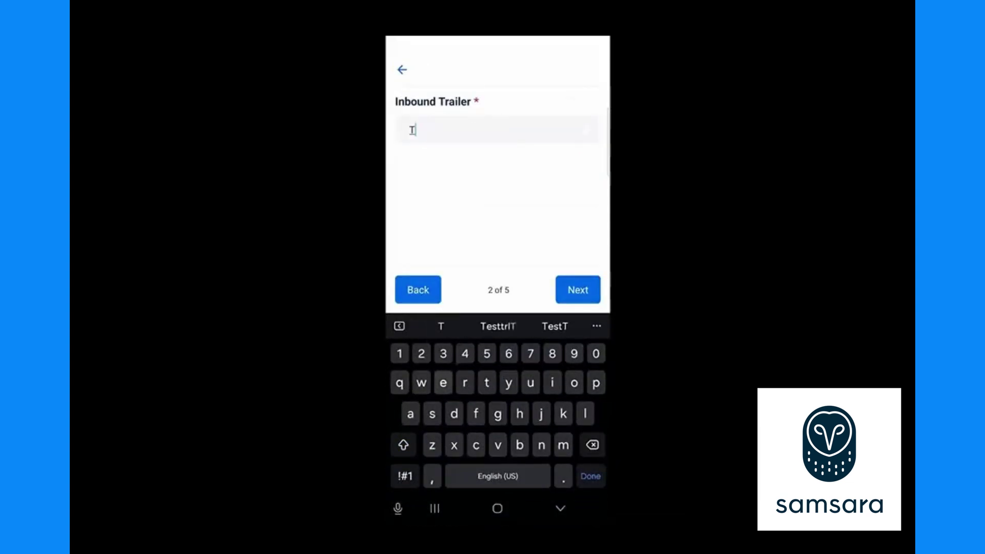
{"action": "type", "text": "esttrl"}
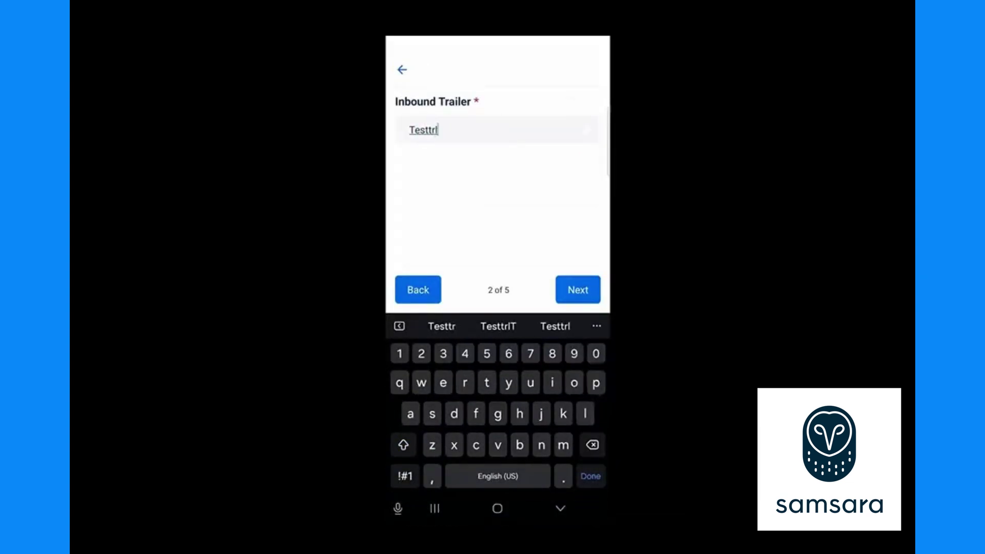
{"action": "key", "text": "Return"}
{"action": "left_click", "coordinate": [580, 164]}
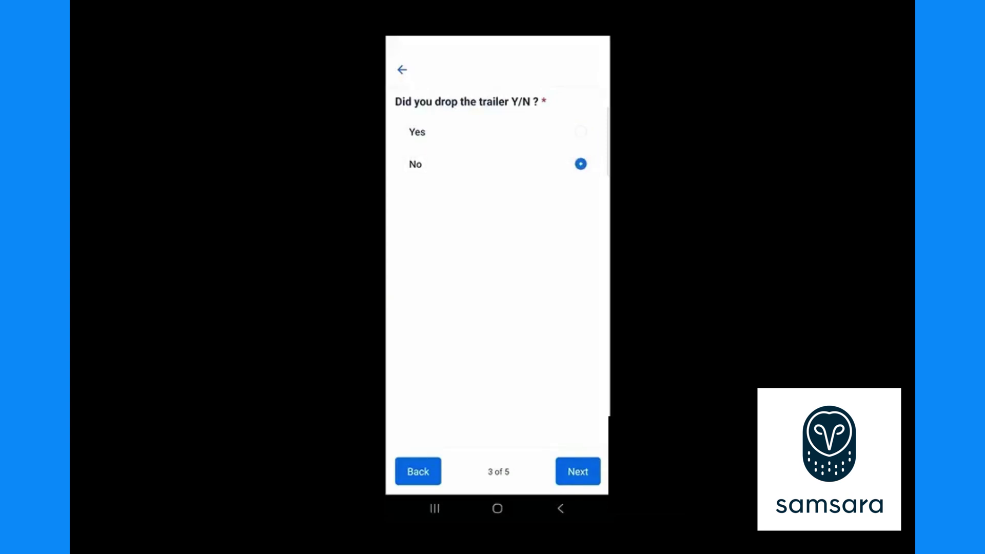
{"action": "left_click", "coordinate": [578, 471]}
{"action": "type", "text": "T"}
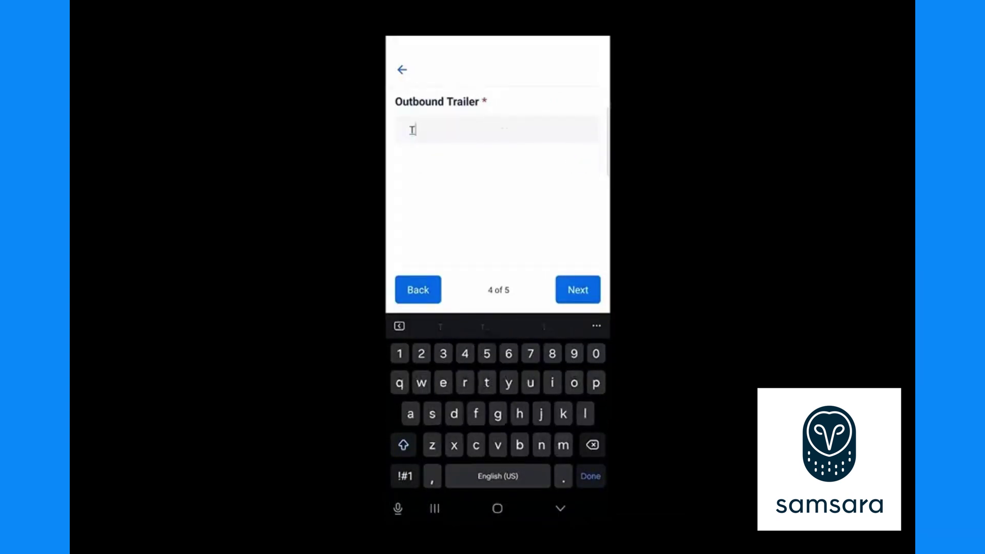
{"action": "type", "text": "esttrl"}
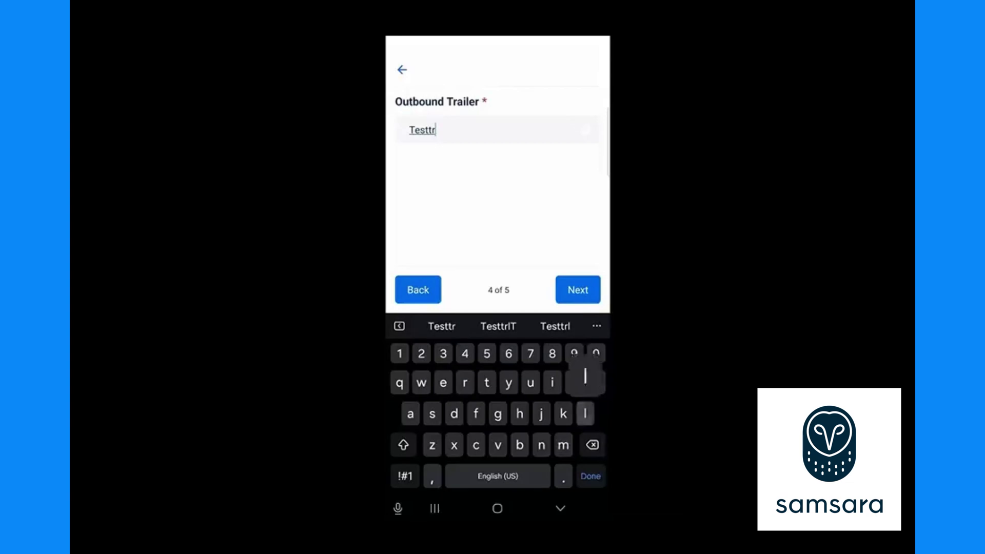
{"action": "left_click", "coordinate": [577, 290]}
{"action": "left_click", "coordinate": [576, 290]}
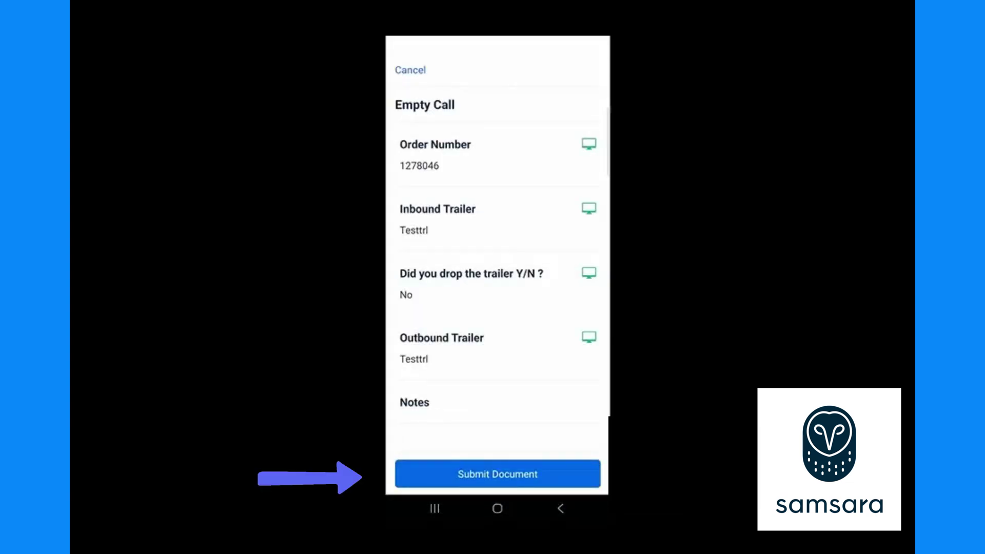
{"action": "left_click", "coordinate": [497, 474]}
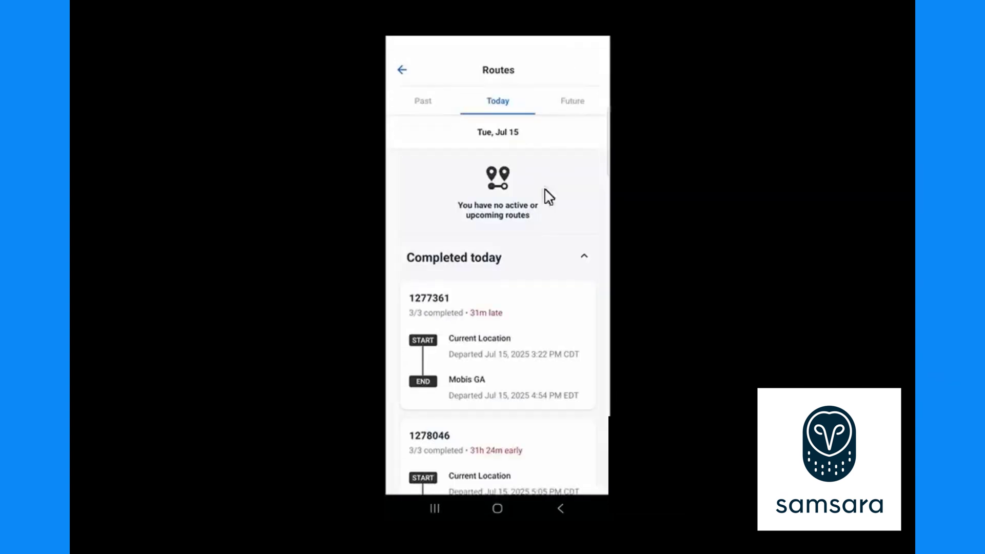
Scroll the Routes list to view completed route 1278046, then scroll back up.
{"action": "left_click_drag", "start_coordinate": [500, 326], "coordinate": [479, 184]}
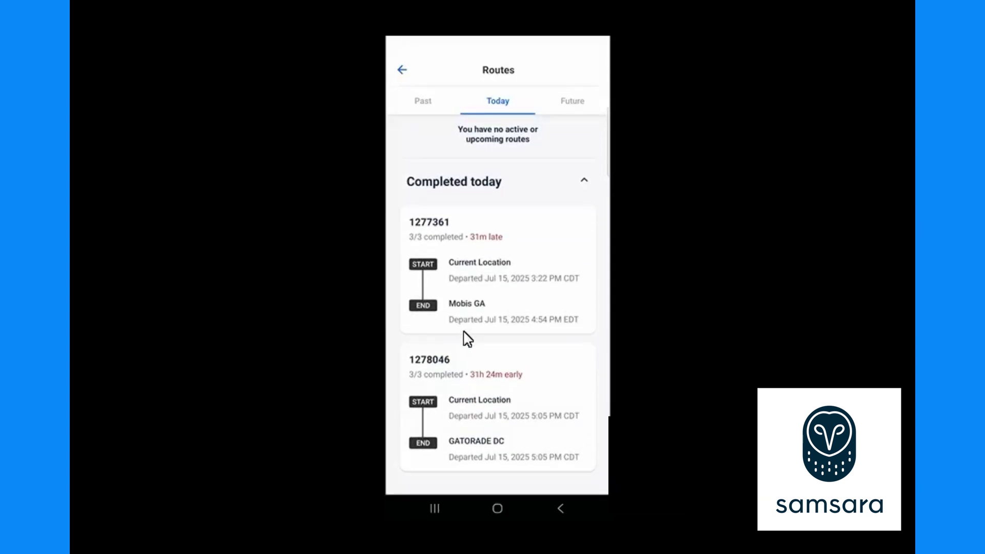
{"action": "scroll", "coordinate": [468, 331], "scroll_direction": "up", "scroll_amount": 3}
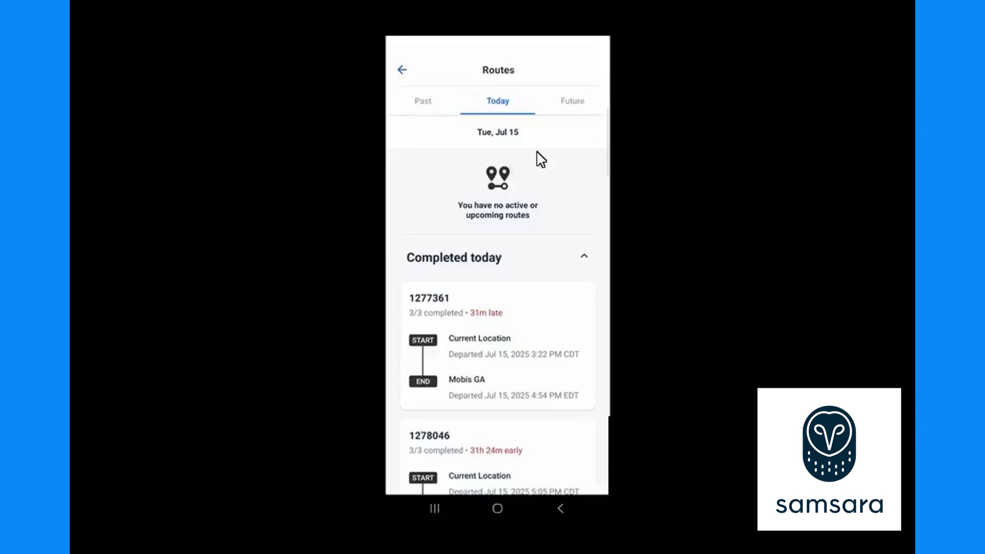